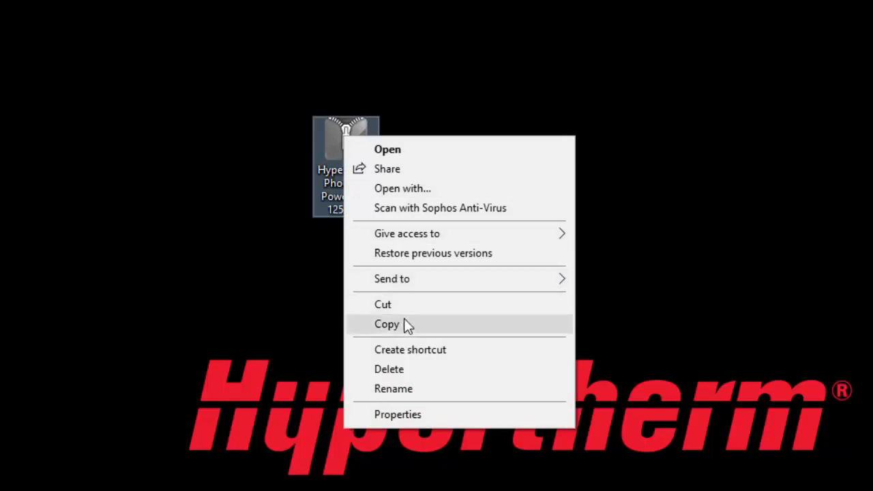
Copy the Hypertherm Phoenix - Powermax 125 archive from the desktop into the ProNest 2019 LT Configuration Archives folder
click(403, 322)
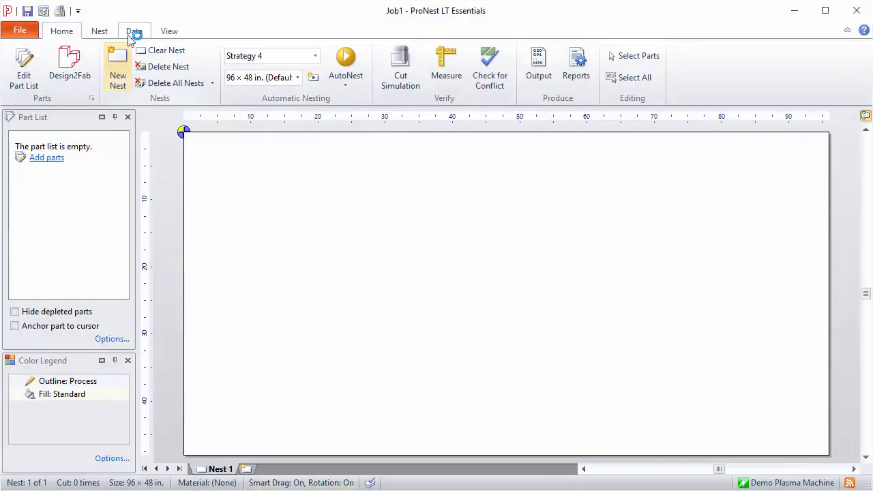
click(136, 32)
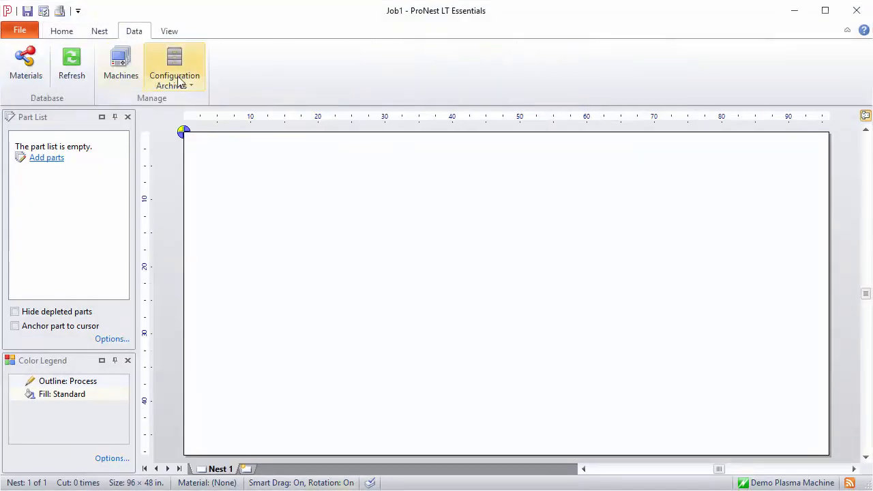
click(179, 77)
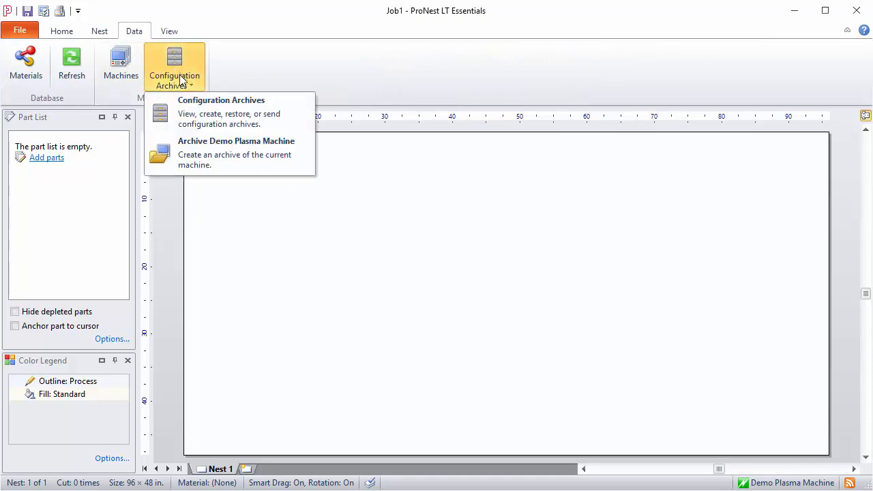
click(208, 122)
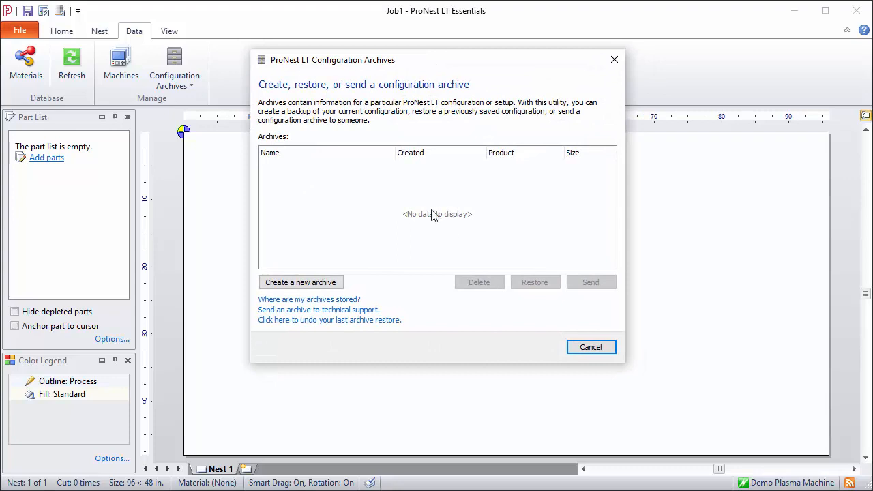
click(317, 300)
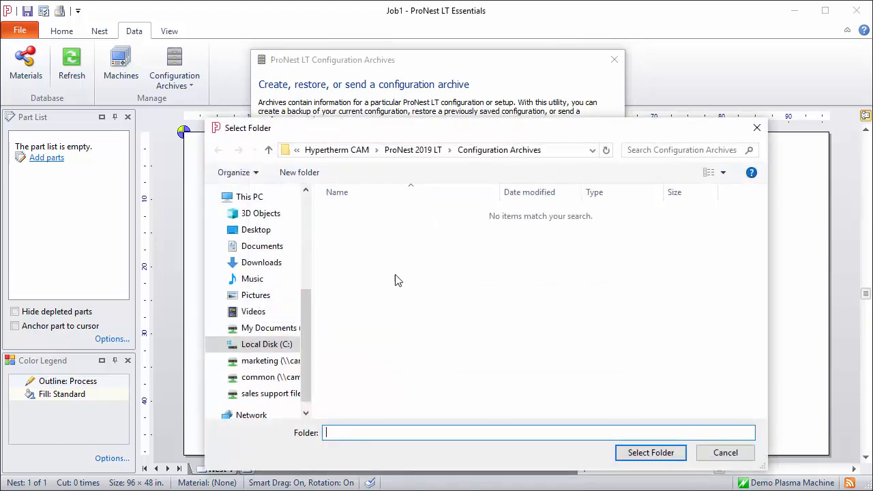
right_click(375, 224)
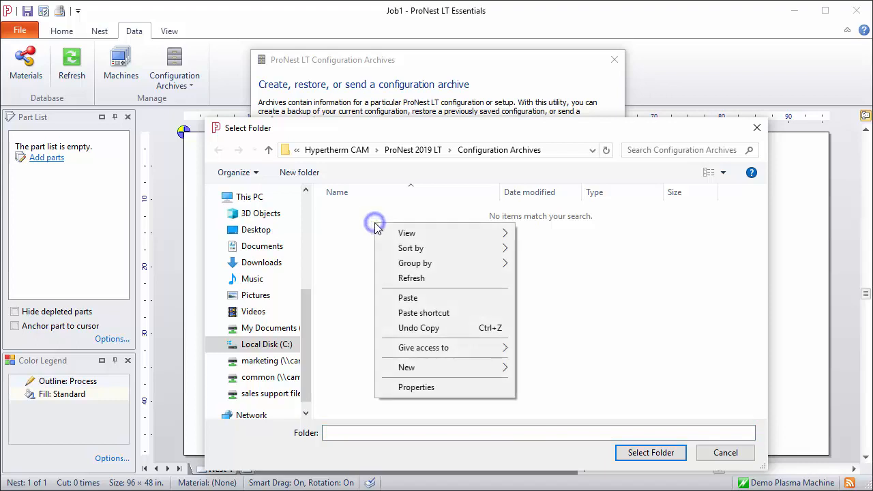
click(425, 297)
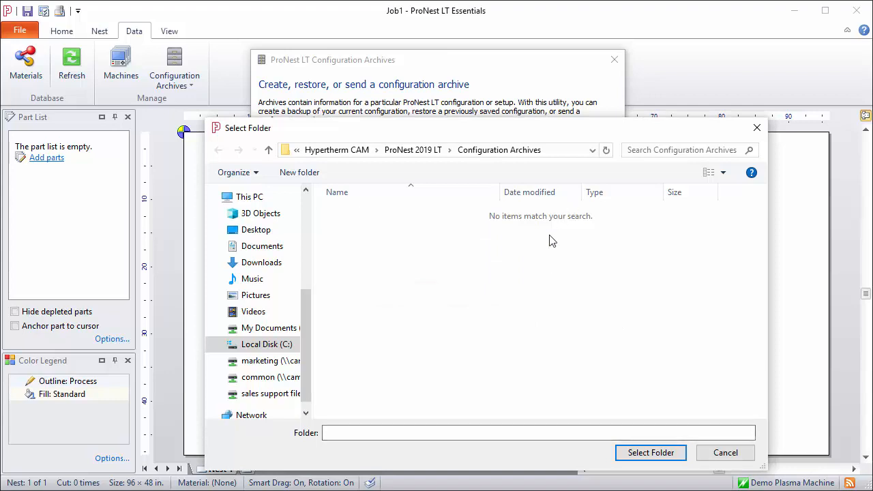
click(724, 454)
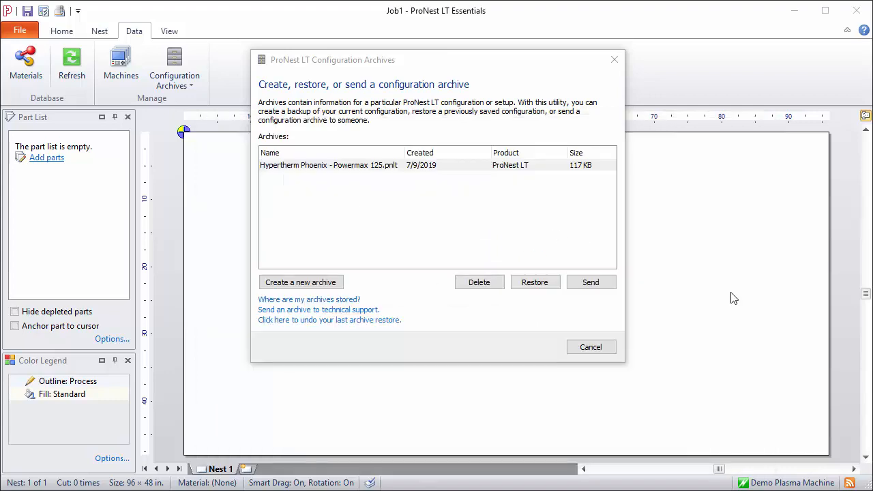
Restore all files from the Hypertherm Phoenix - Powermax 125 configuration archive, allowing the restore to make changes to the device
click(344, 165)
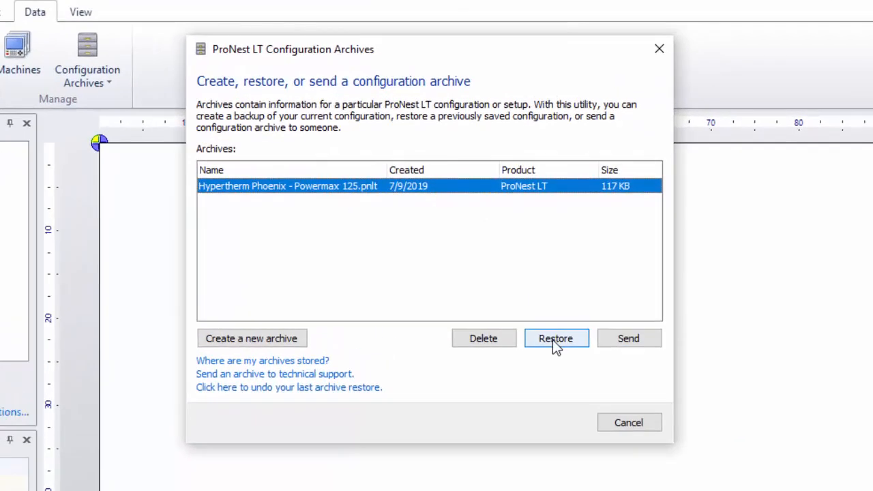
click(554, 341)
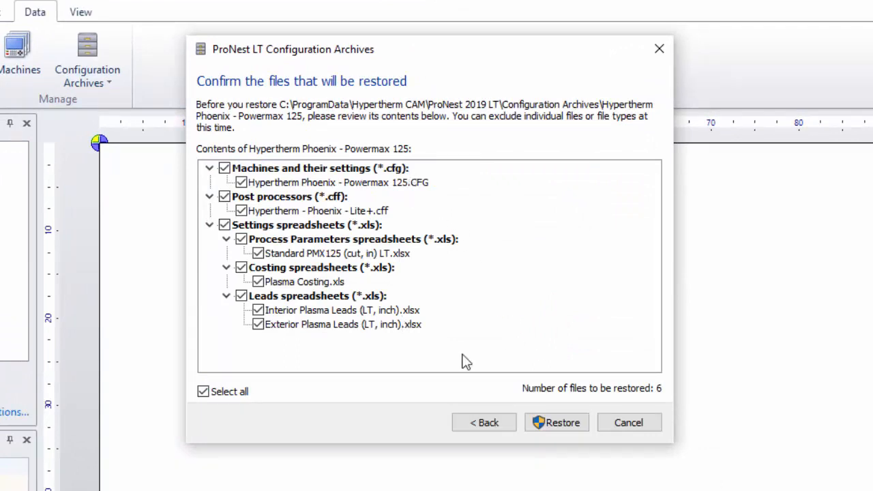
click(554, 424)
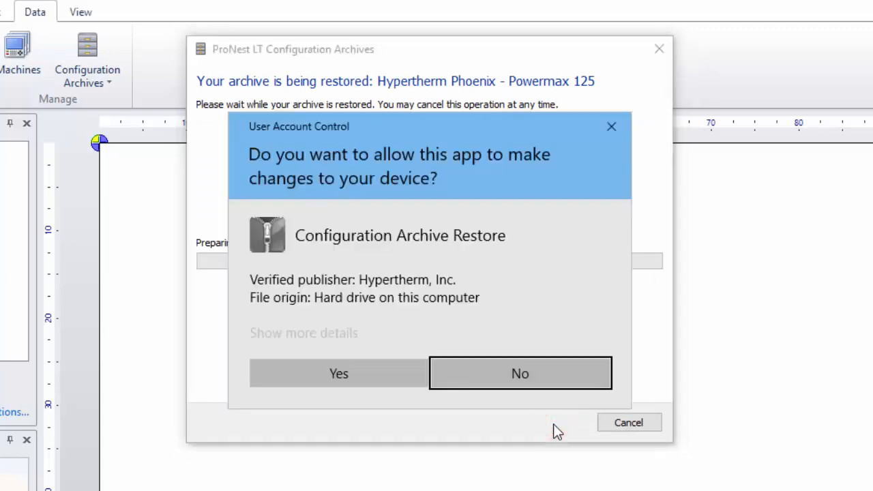
click(332, 374)
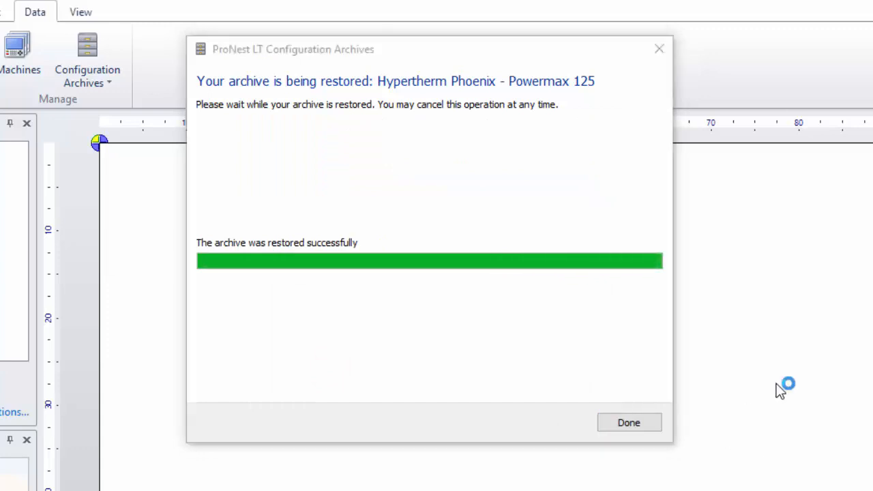
click(622, 425)
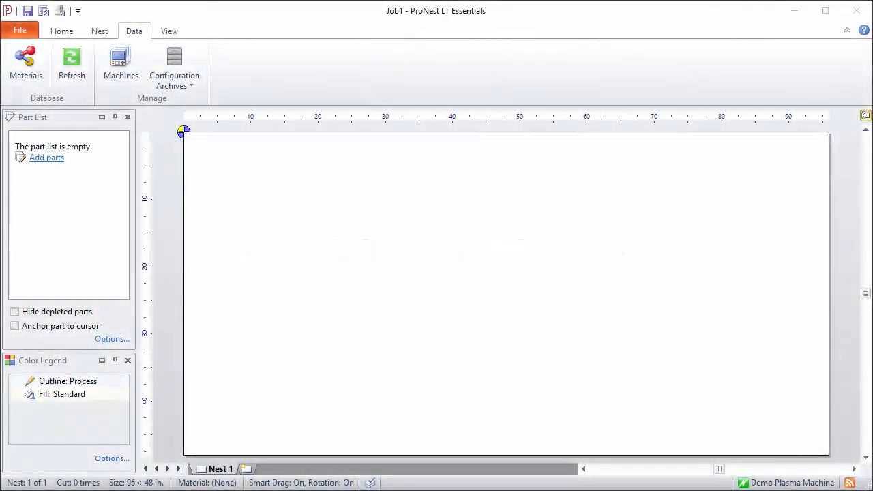
Set the primary machine to Hypertherm Phoenix - Powermax 125 in the settings preferences and accept the change
click(20, 31)
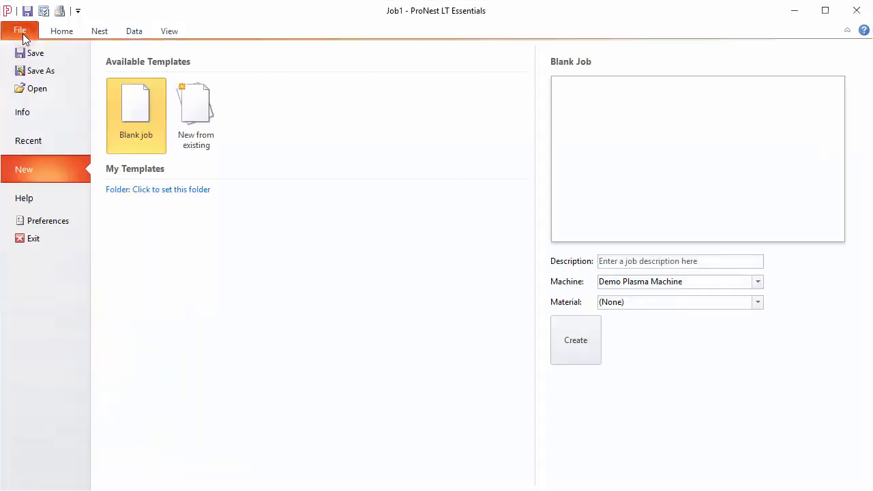
click(31, 222)
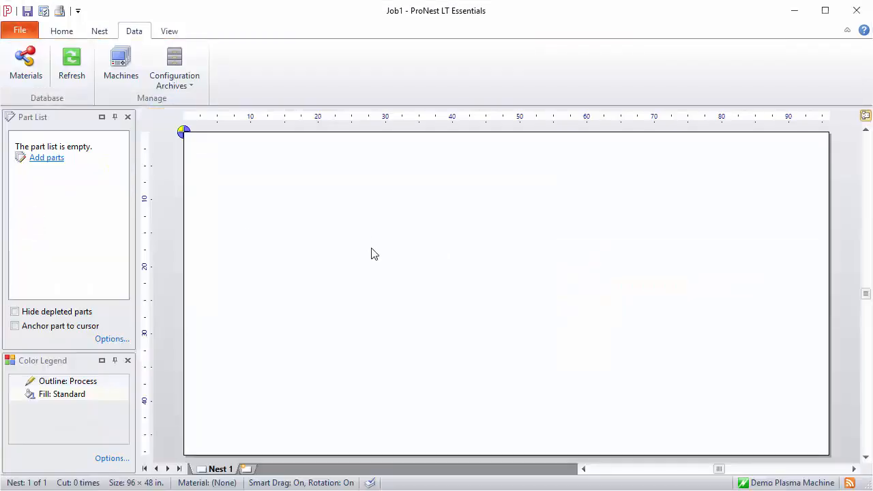
drag(465, 185, 353, 86)
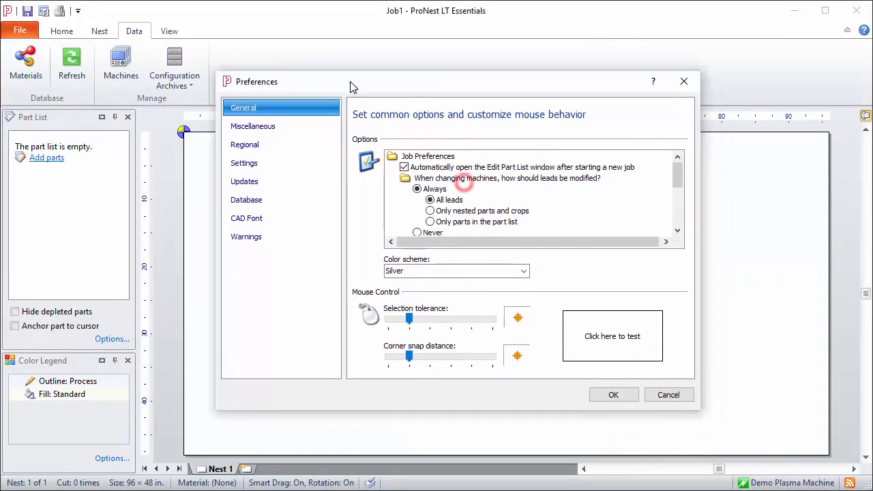
click(268, 169)
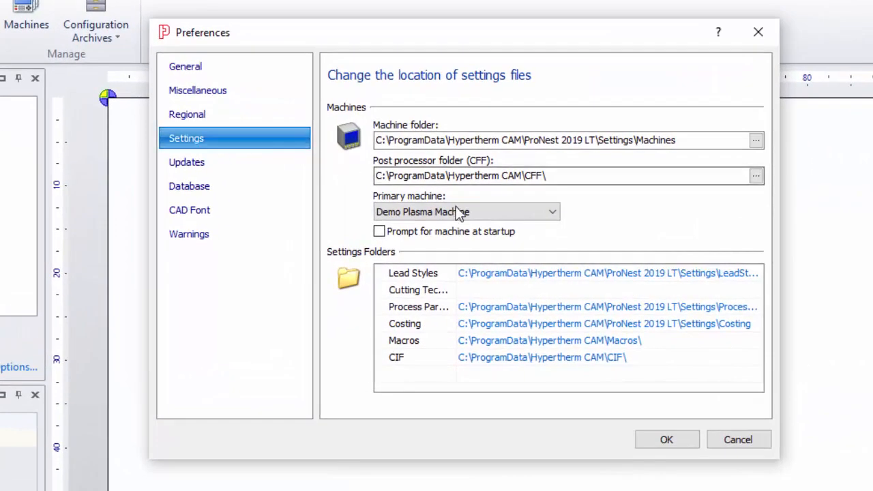
click(507, 212)
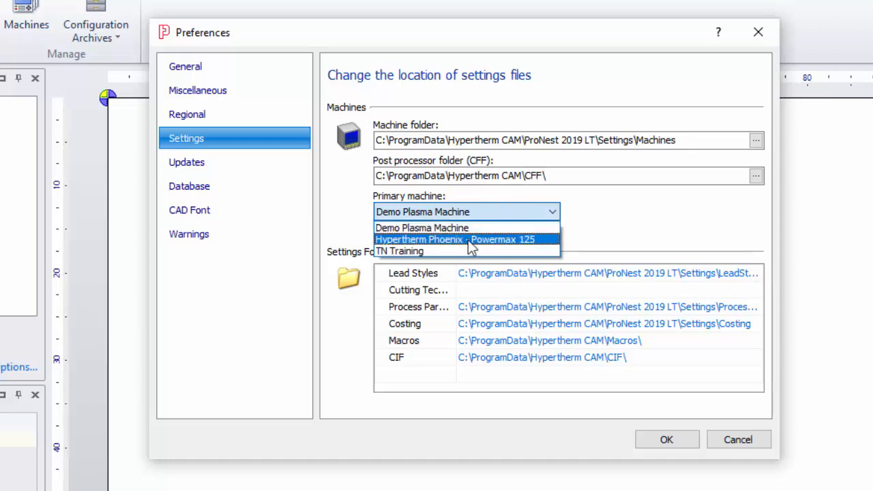
click(469, 240)
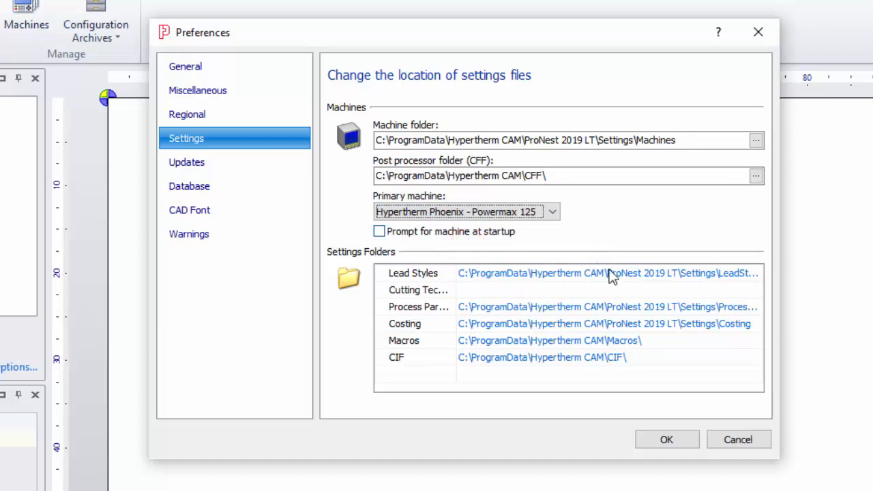
click(665, 441)
click(724, 414)
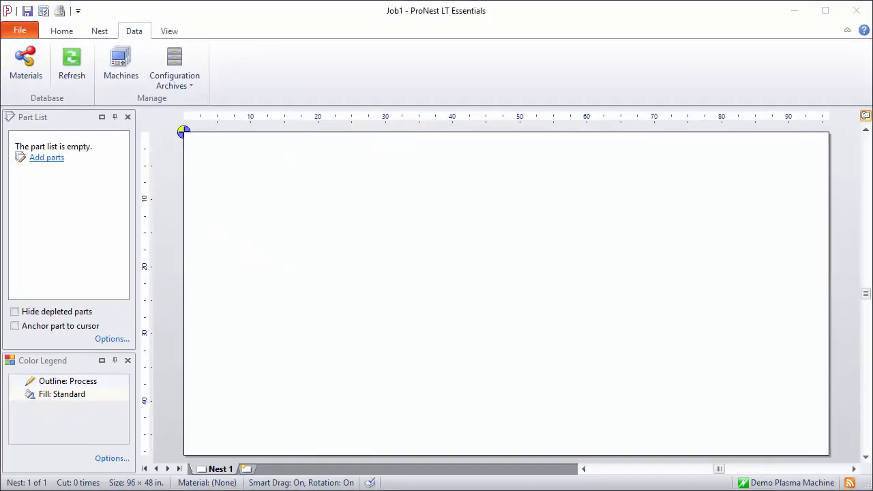
Restart ProNest 2019 LT and dismiss the startup tips
click(857, 10)
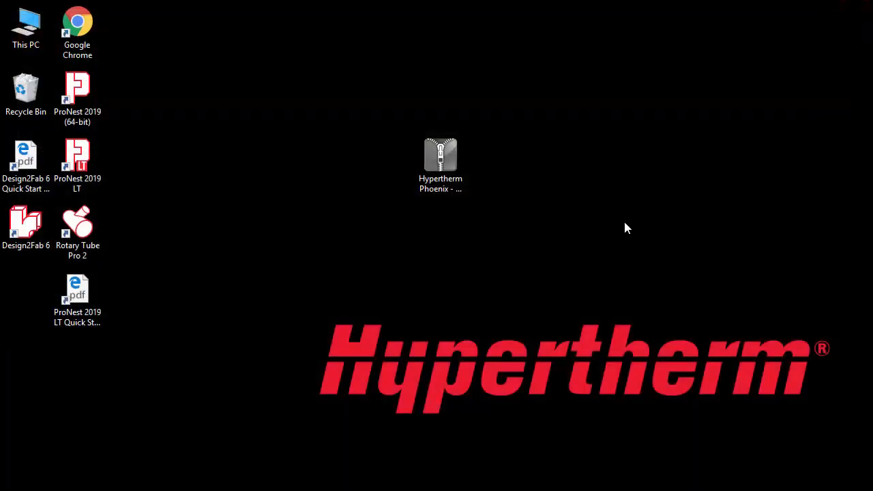
double_click(77, 165)
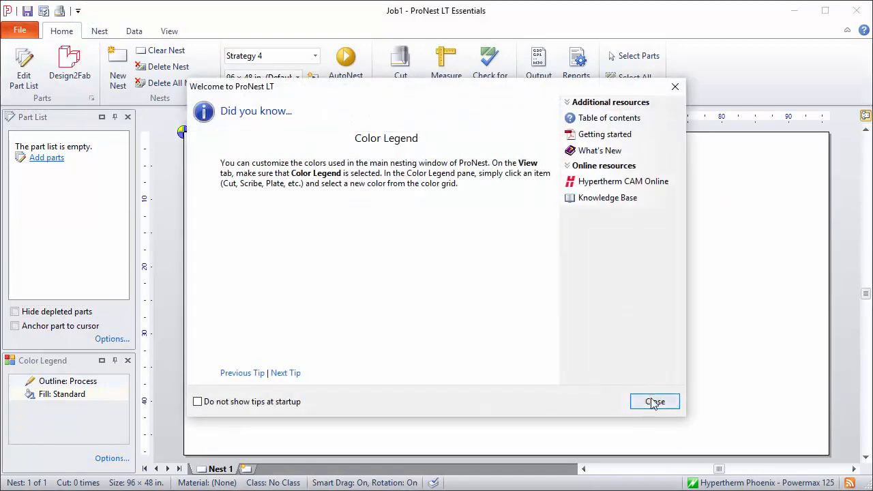
click(653, 402)
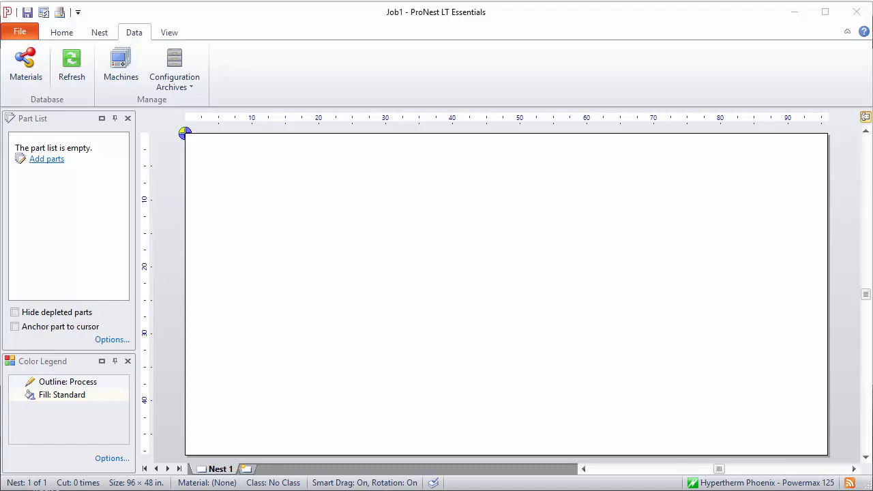
Create a new configuration archive named Backup with all file types included, keeping the proposed contents
click(133, 33)
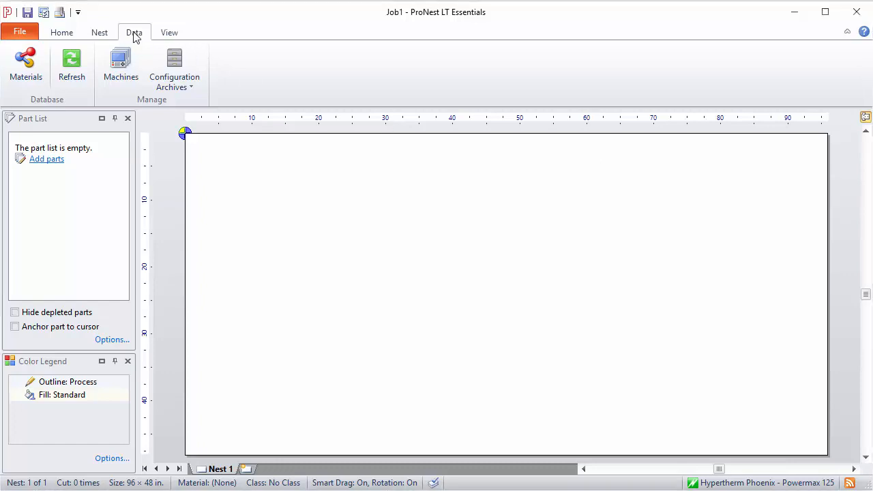
click(174, 65)
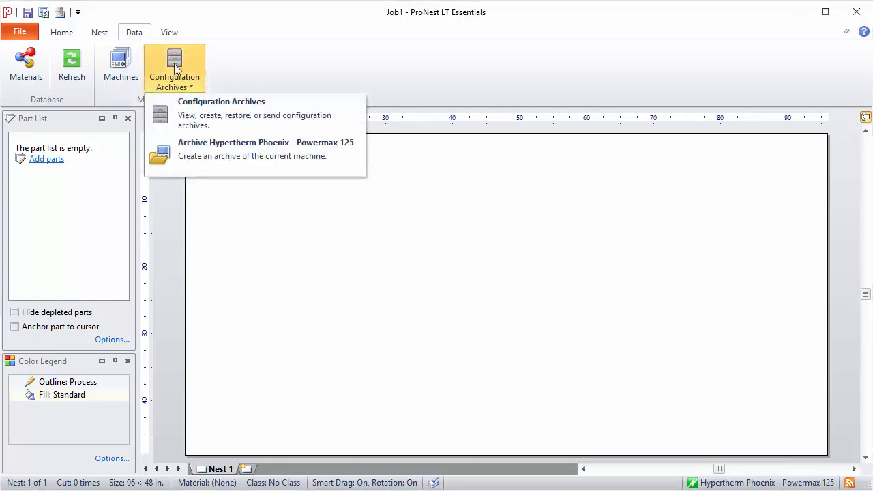
click(229, 134)
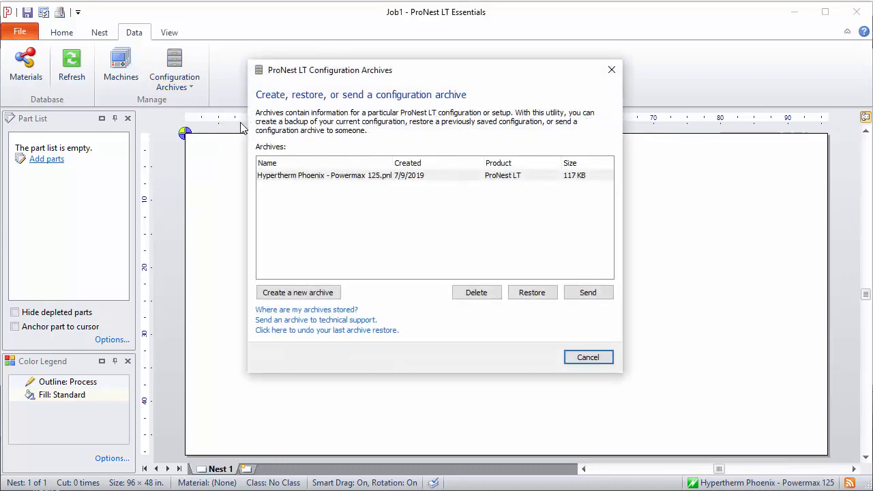
click(288, 293)
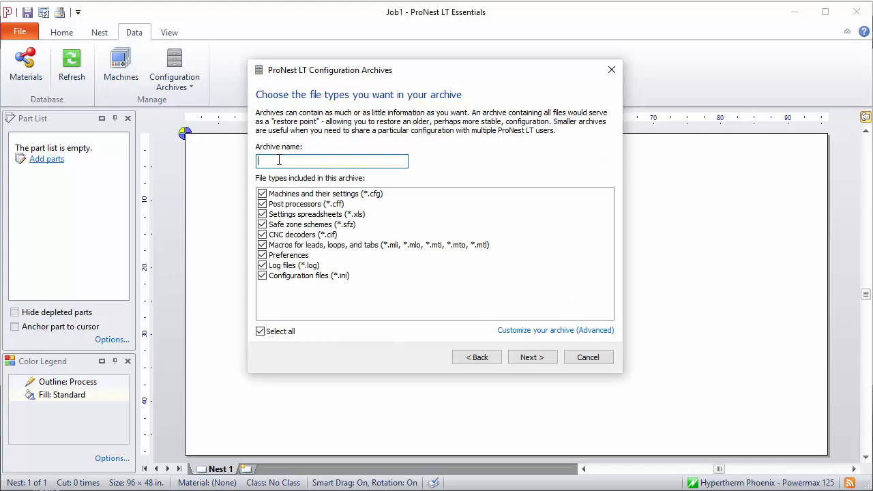
text(Backup)
click(524, 358)
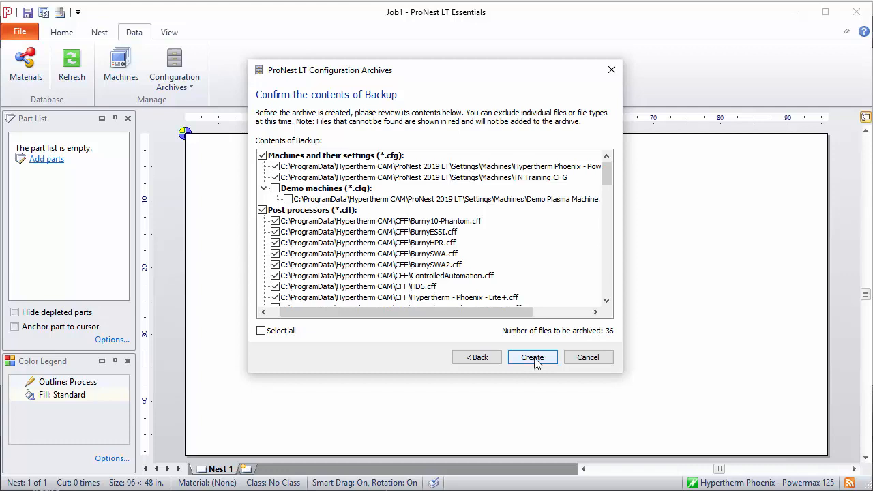
click(535, 360)
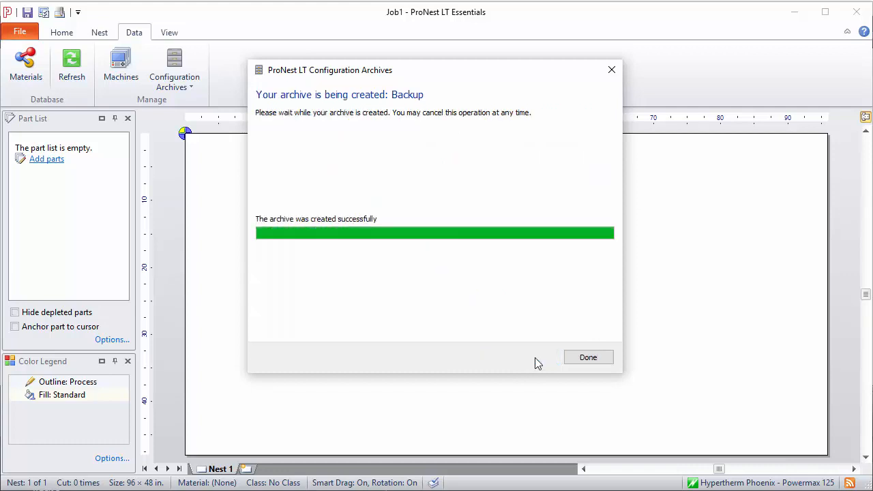
click(587, 359)
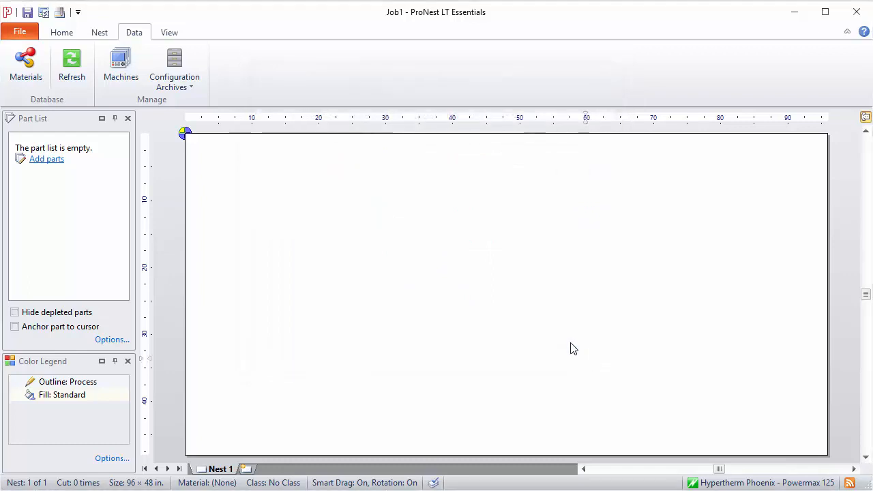
Reopen the Configuration Archives utility
click(167, 86)
click(210, 117)
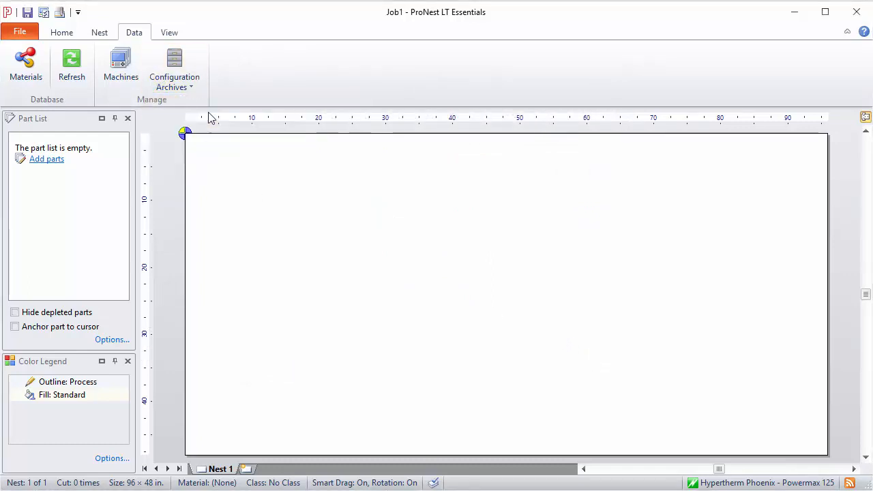